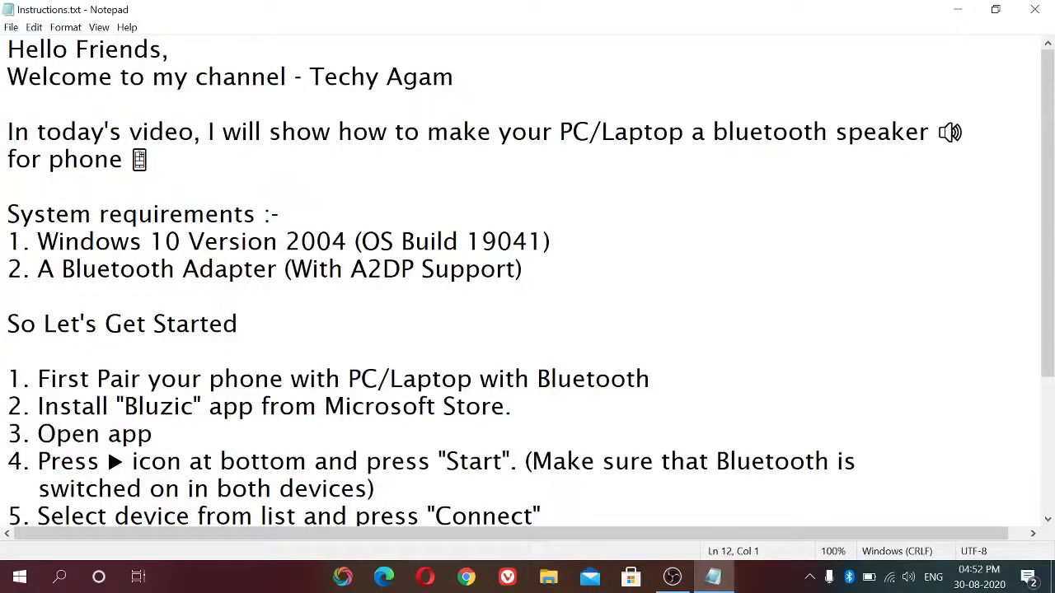
- Highlight the Notepad text on the video's topic through System requirements, then deselect it
mouse_move(8, 132)
mouse_down()
mouse_move(725, 132)
mouse_move(148, 159)
mouse_up()
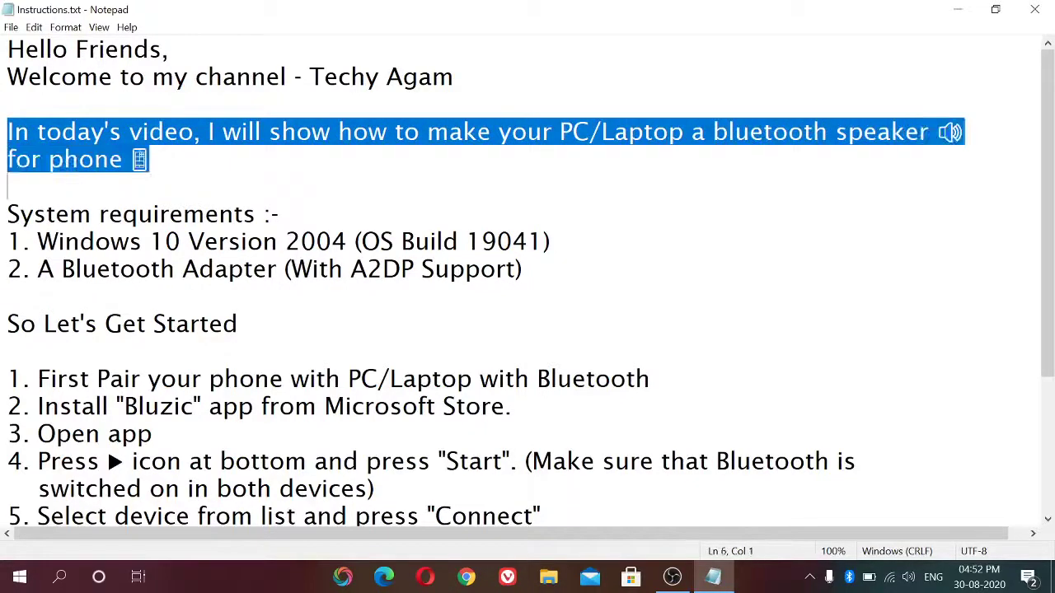
drag(7, 186, 280, 214)
key(Right)
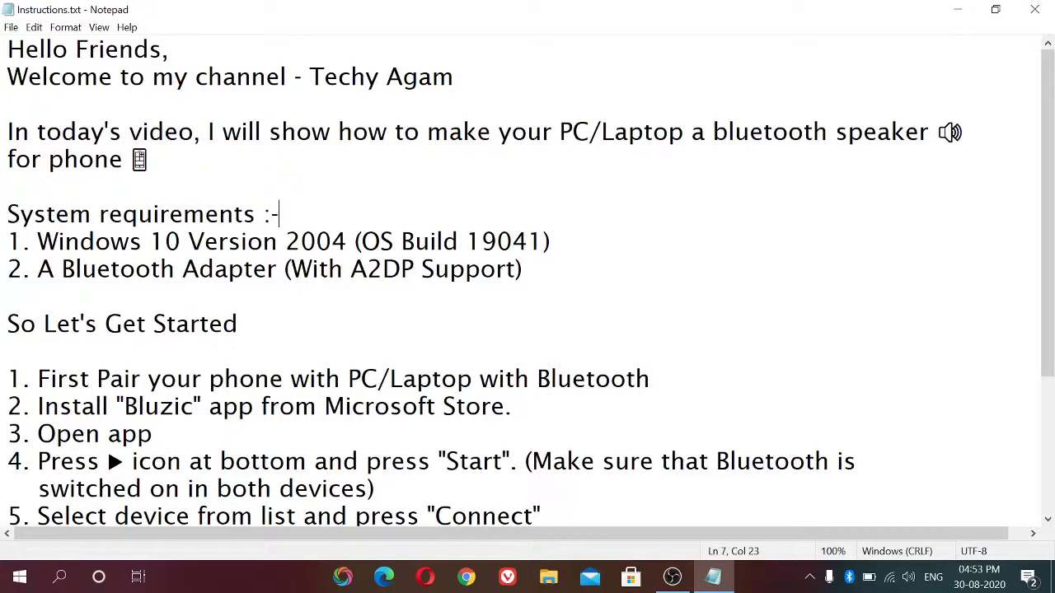
- Open Run from Start search and run winver to show the Windows version
key(super+r)
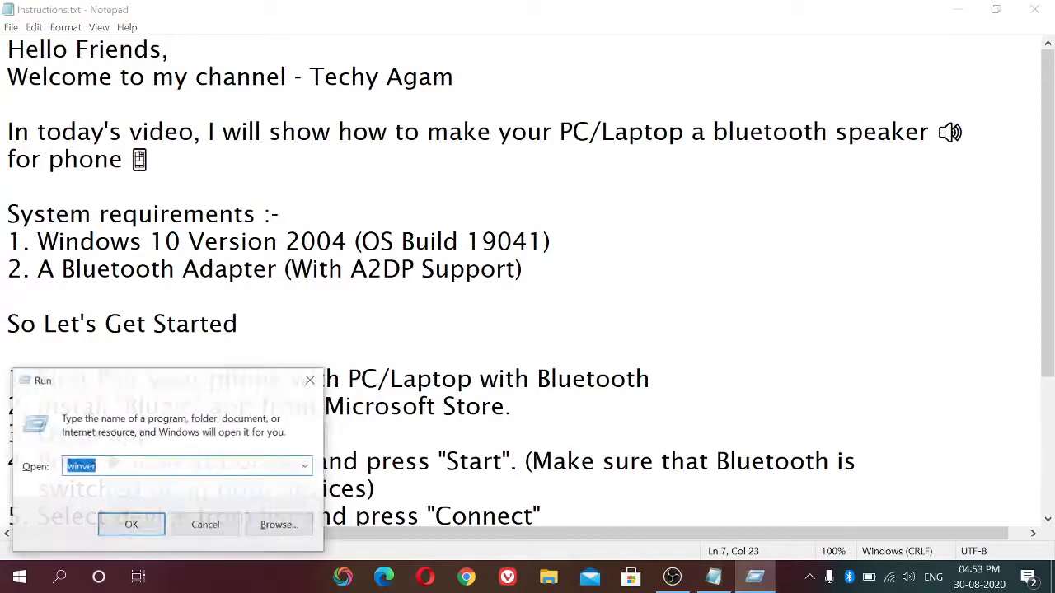
key(super)
text(run)
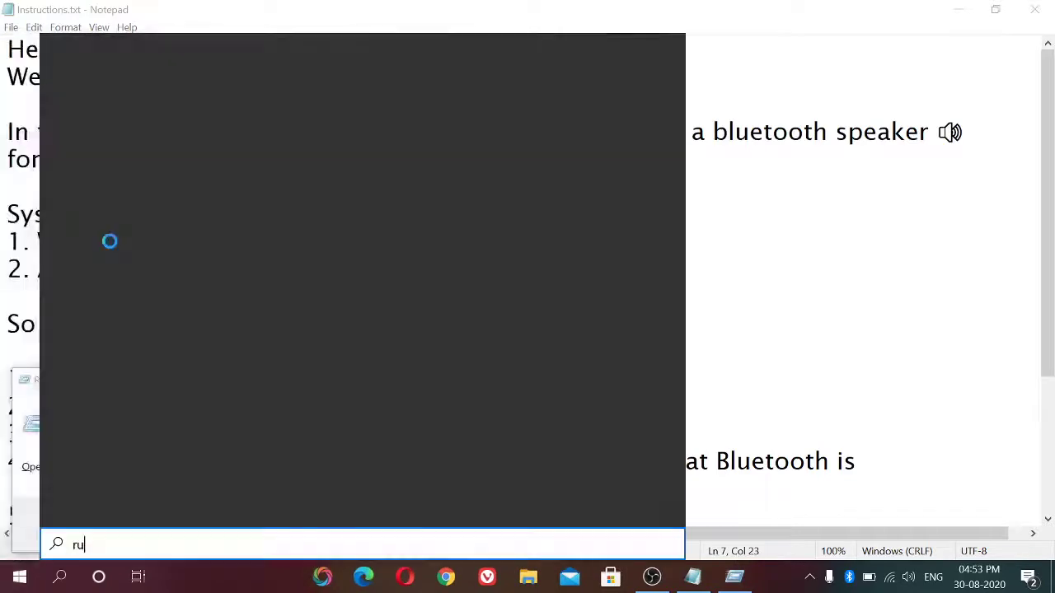
key(Return)
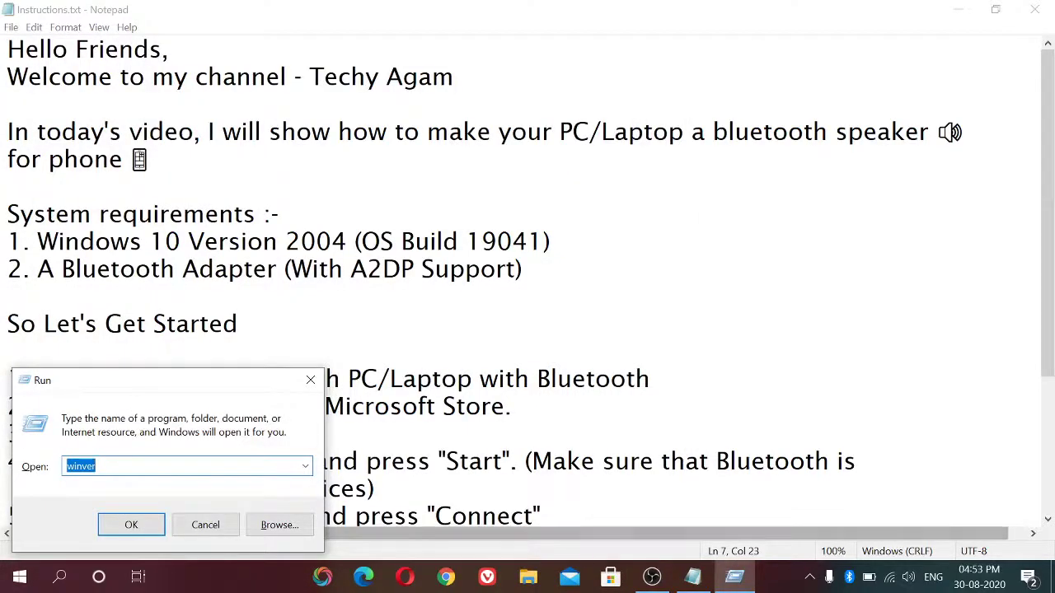
key(End)
key(BackSpace)
key(BackSpace)
key(BackSpace)
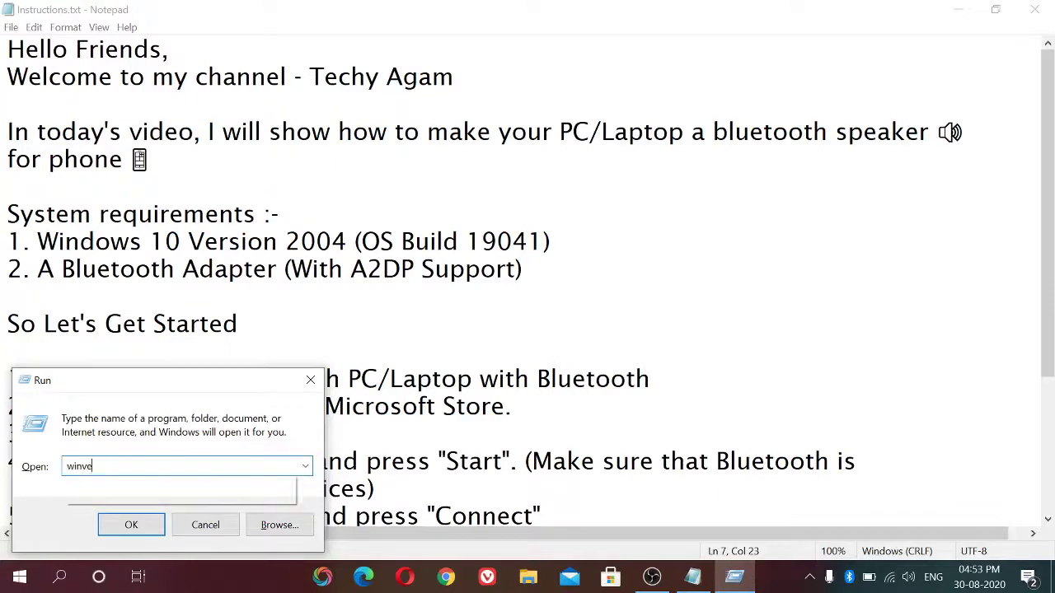
text(winv)
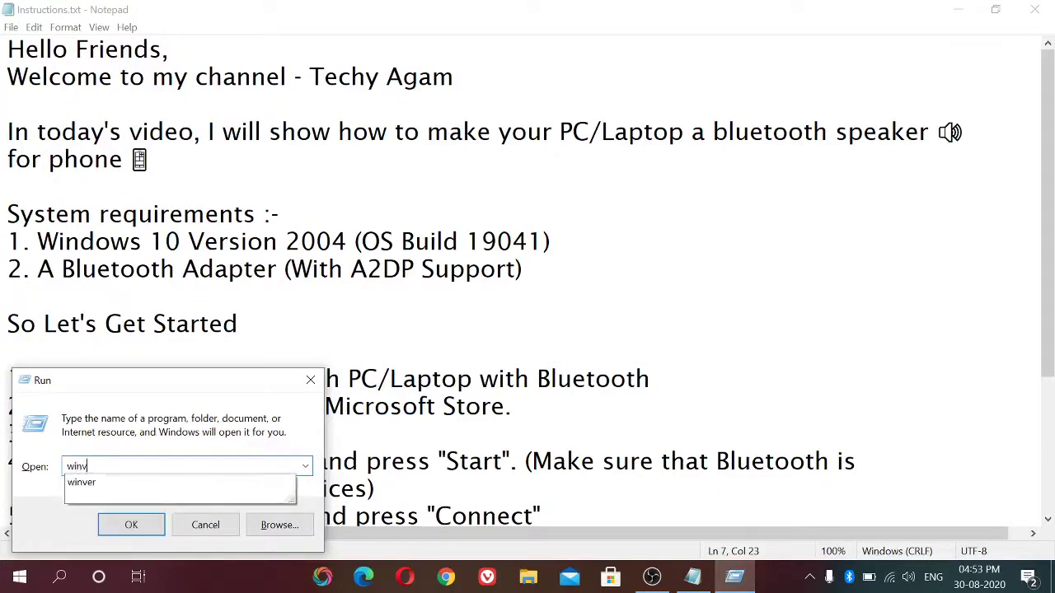
text(er)
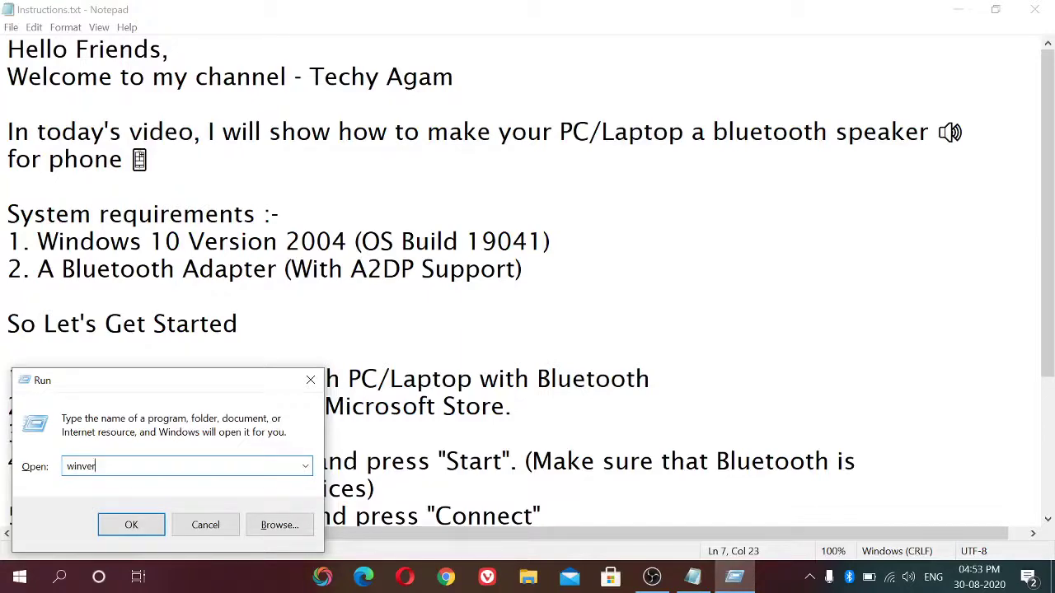
key(Return)
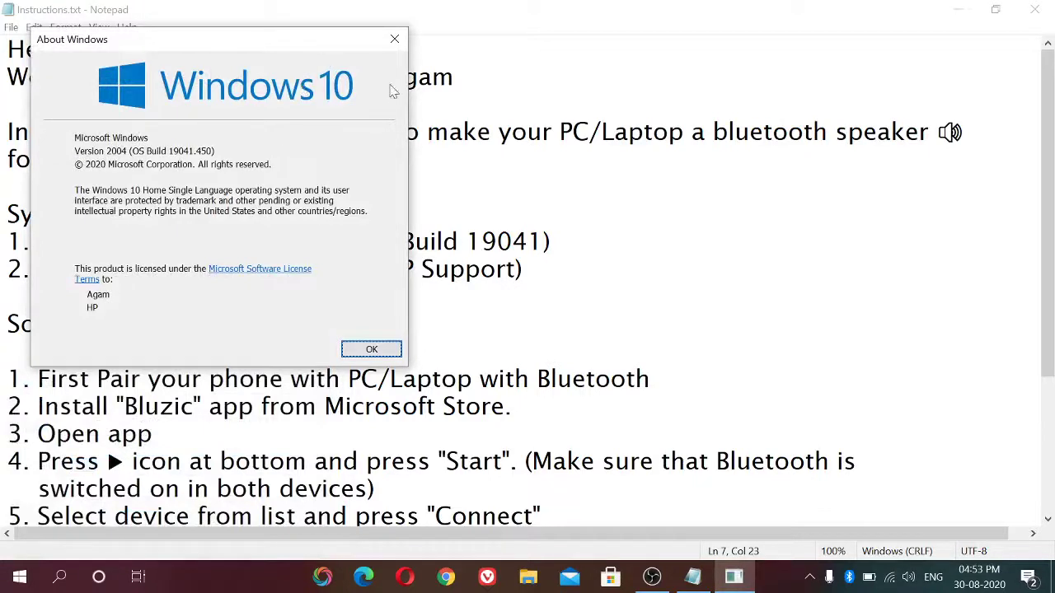
- Close About Windows, scroll down the remaining instructions, and bring up Windows Settings
click(396, 41)
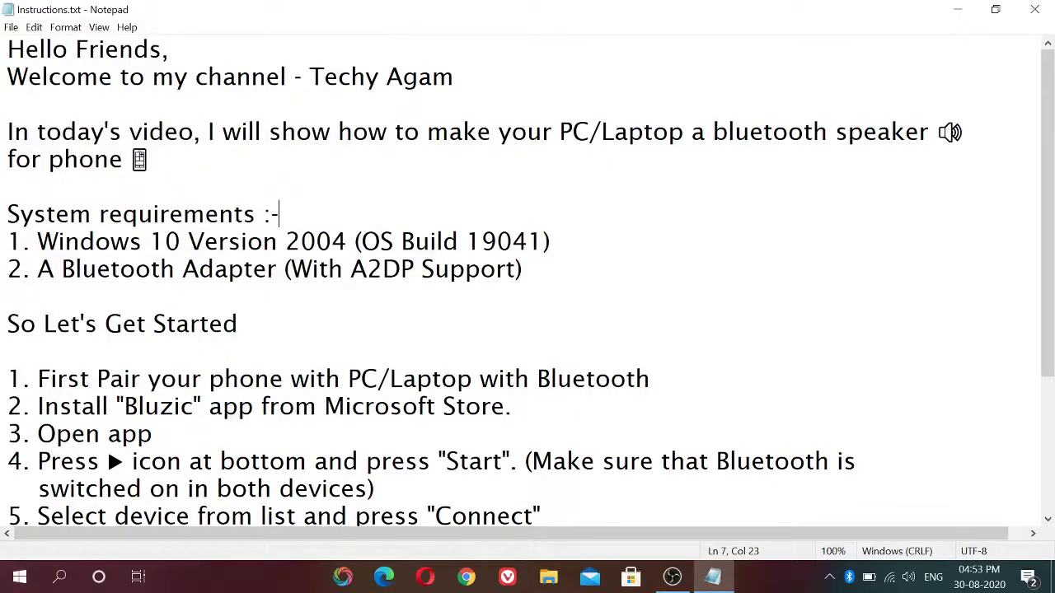
scroll(266, 495, down, 2)
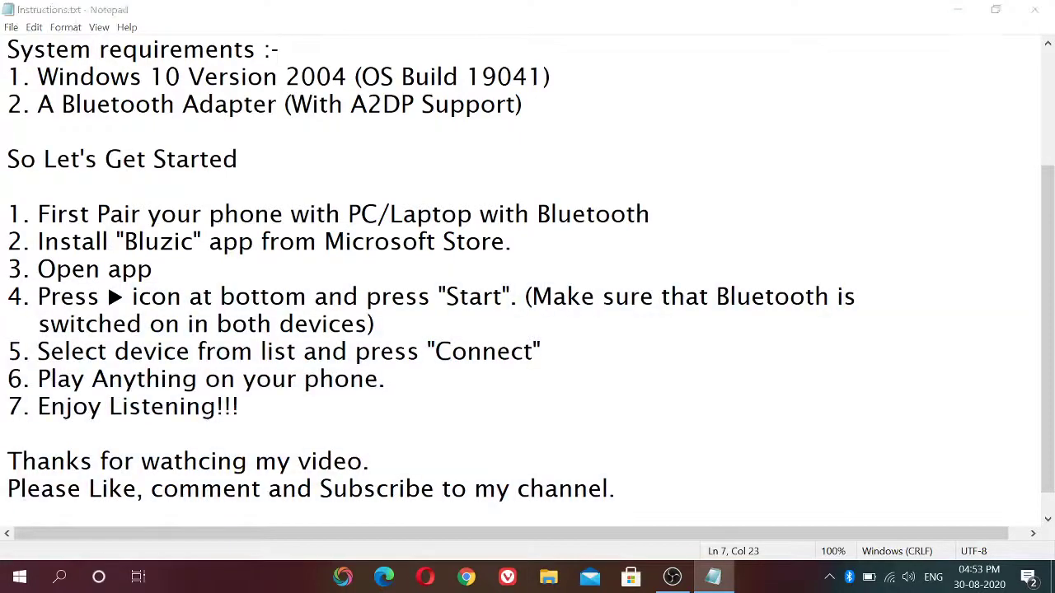
key(super+i)
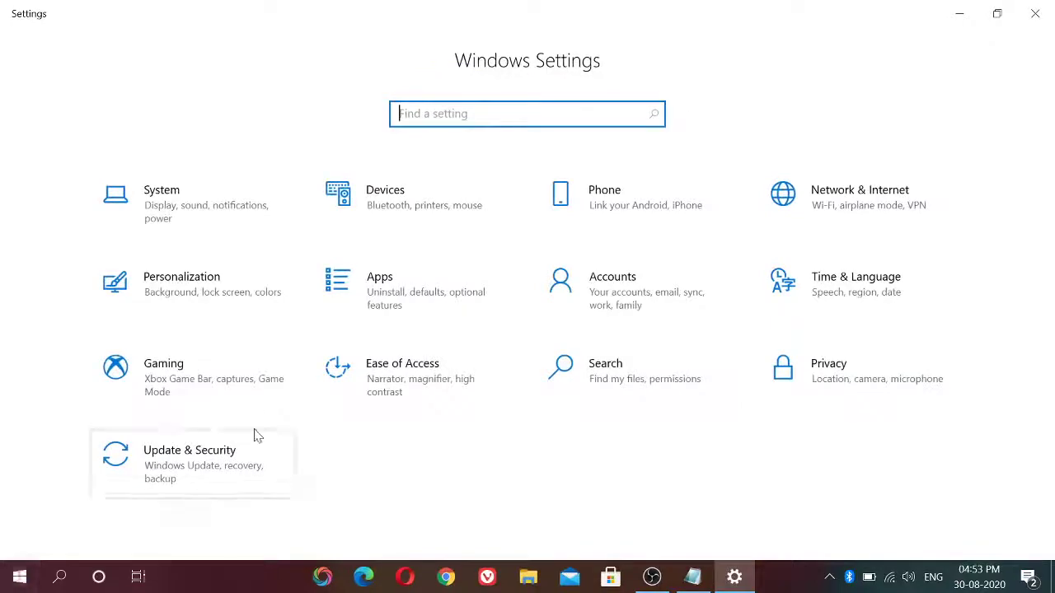
- In Devices, choose Add Bluetooth or other device, then pick Bluetooth
click(402, 198)
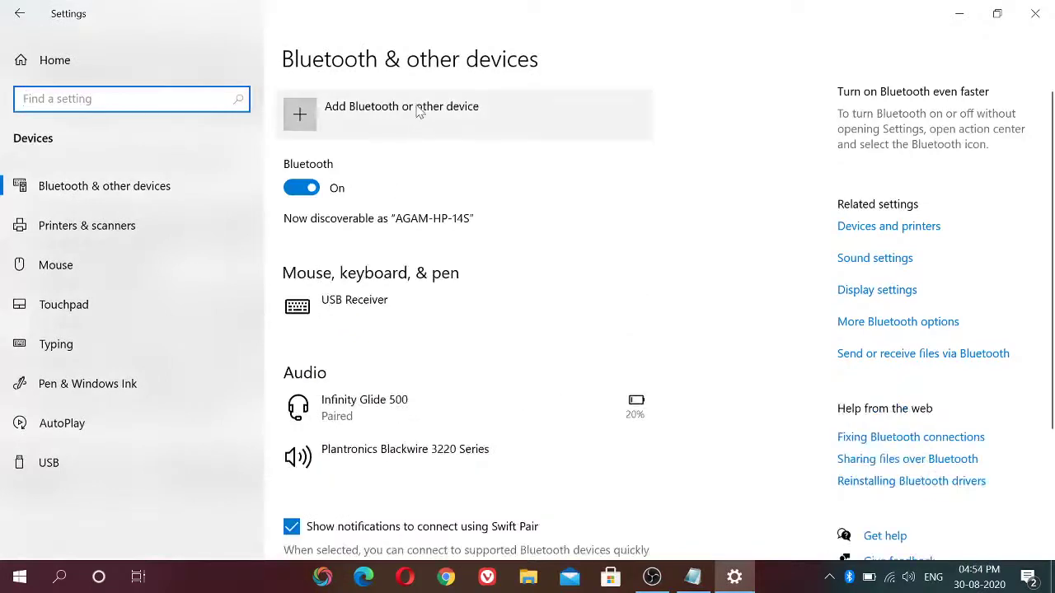
click(424, 115)
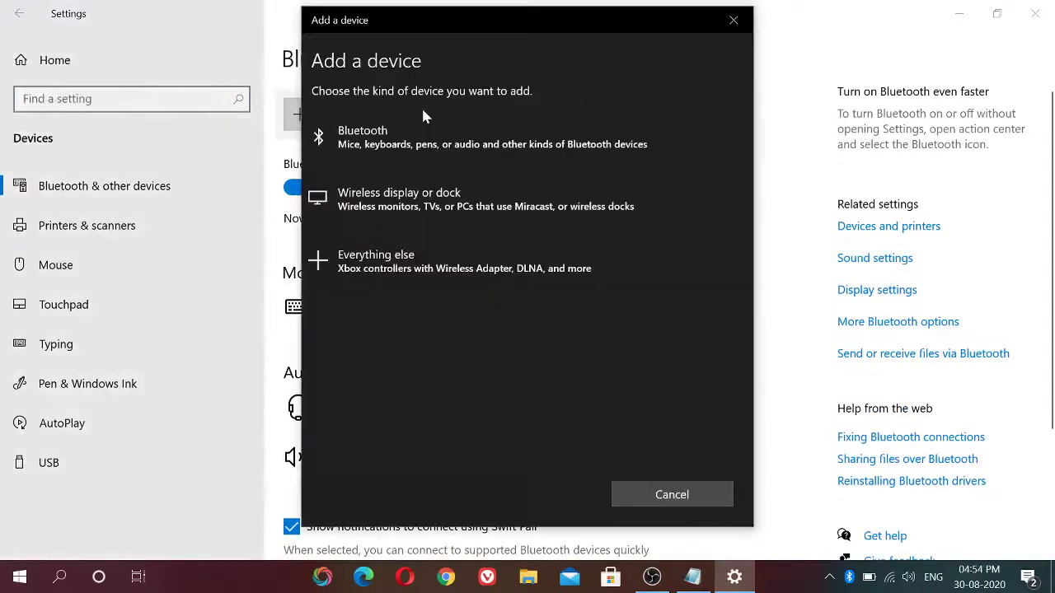
click(387, 145)
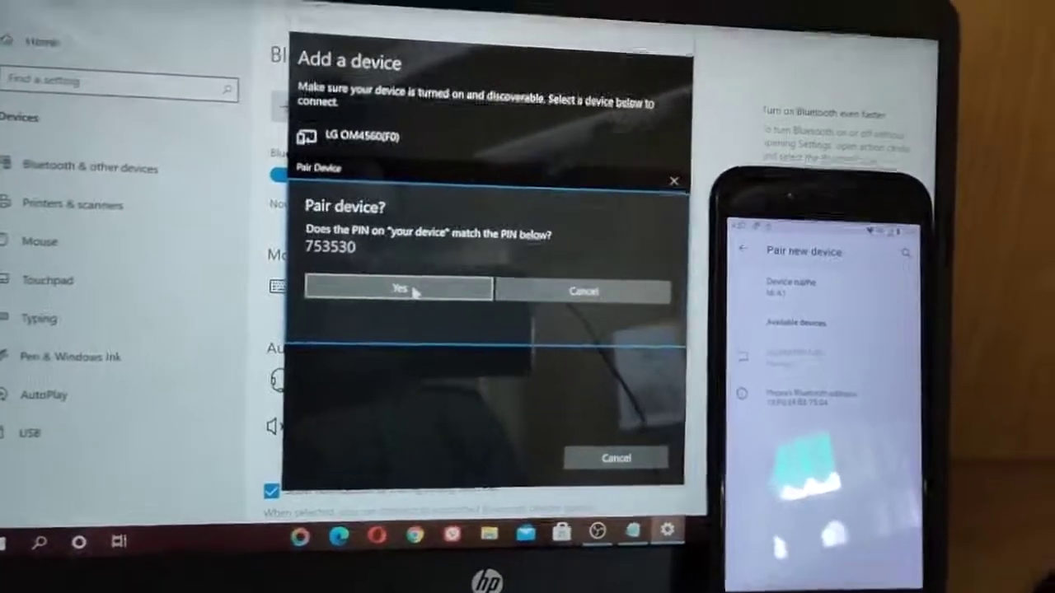
- Confirm the matching PIN to pair the Mi A1 phone, then close the dialog
click(412, 290)
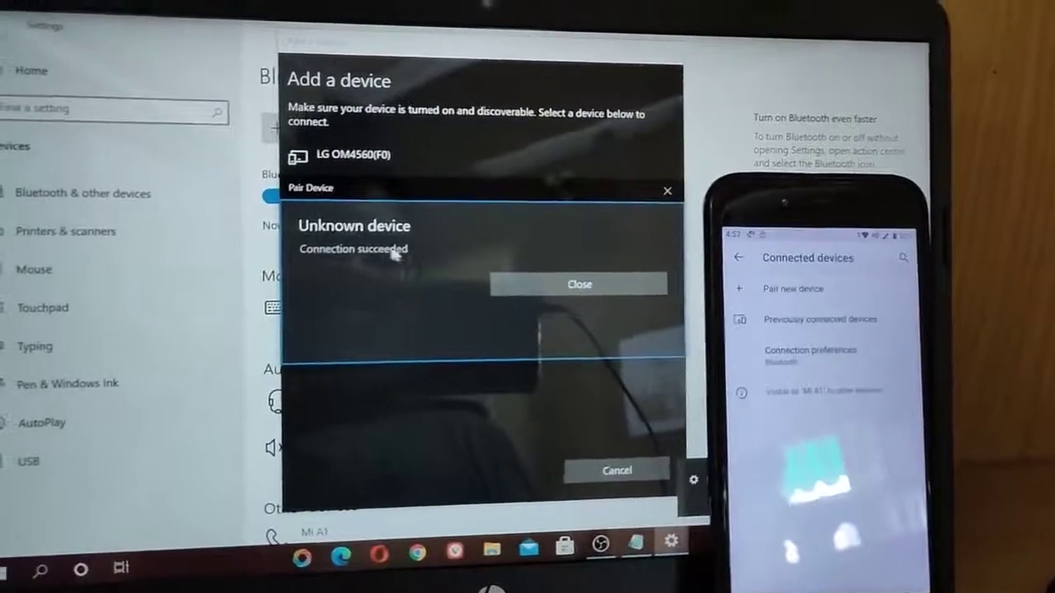
click(536, 284)
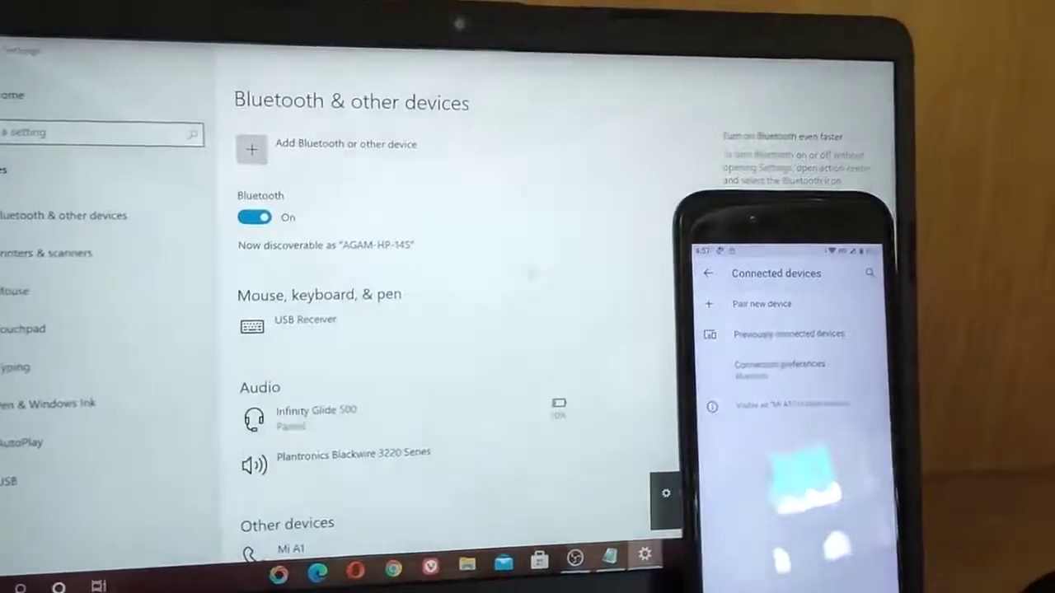
scroll(530, 299, down, 3)
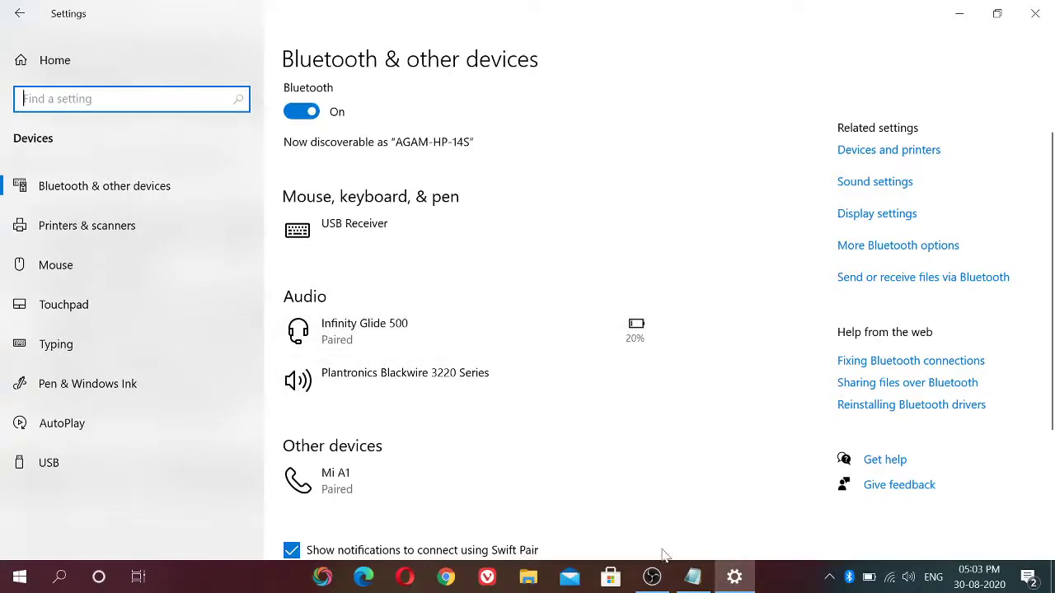
- Open Microsoft Store from the taskbar and search for 'Bluzic'
click(692, 577)
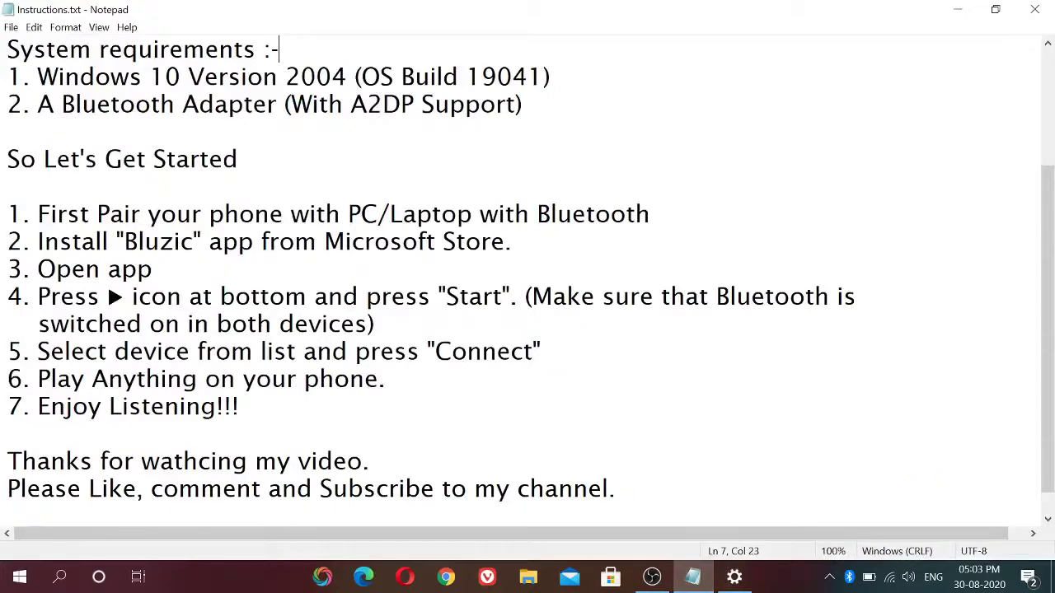
click(622, 580)
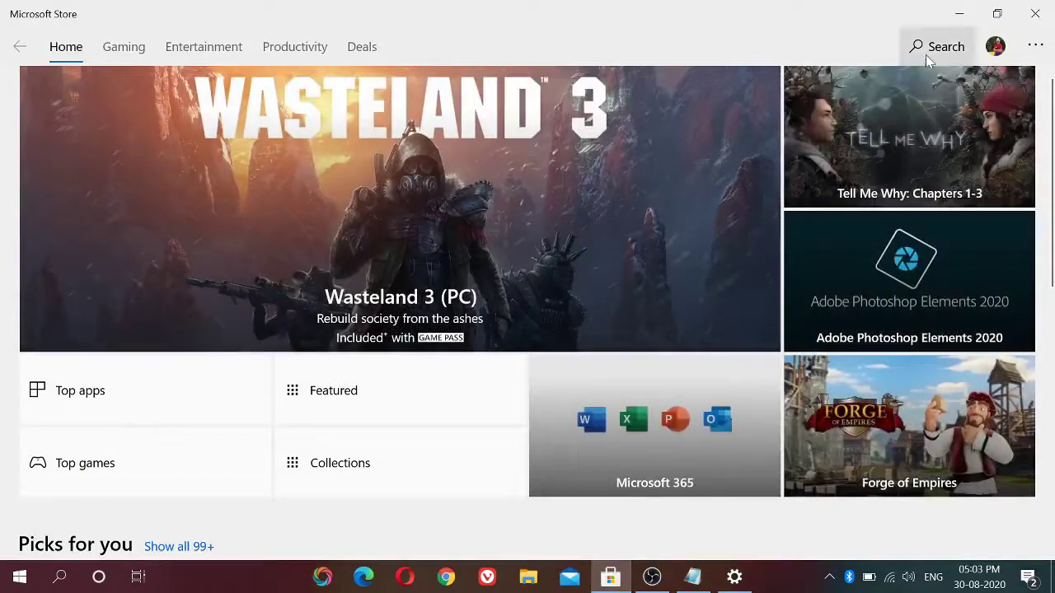
click(932, 49)
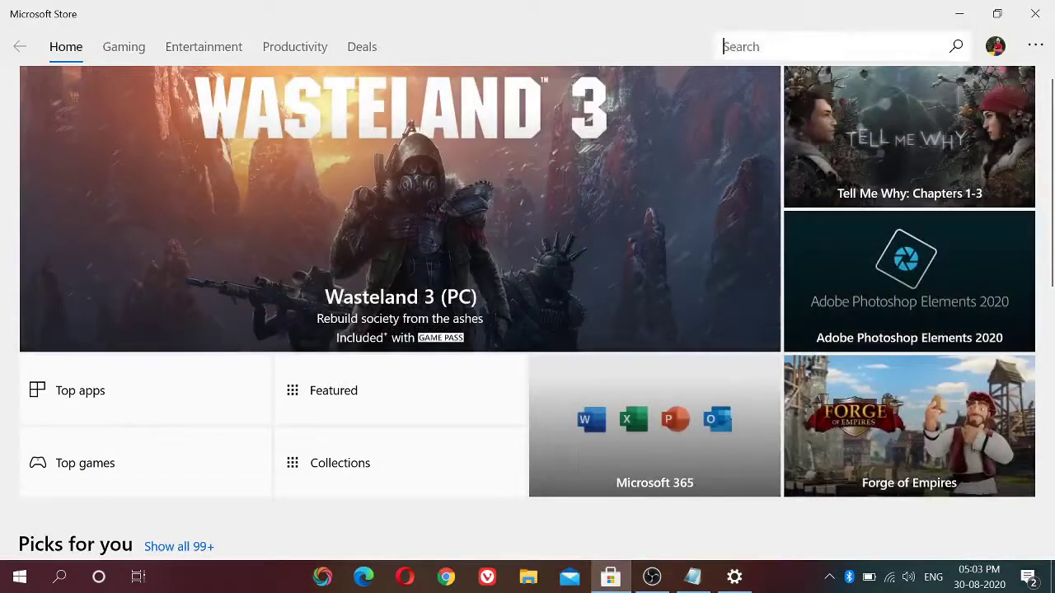
text(Bluzic)
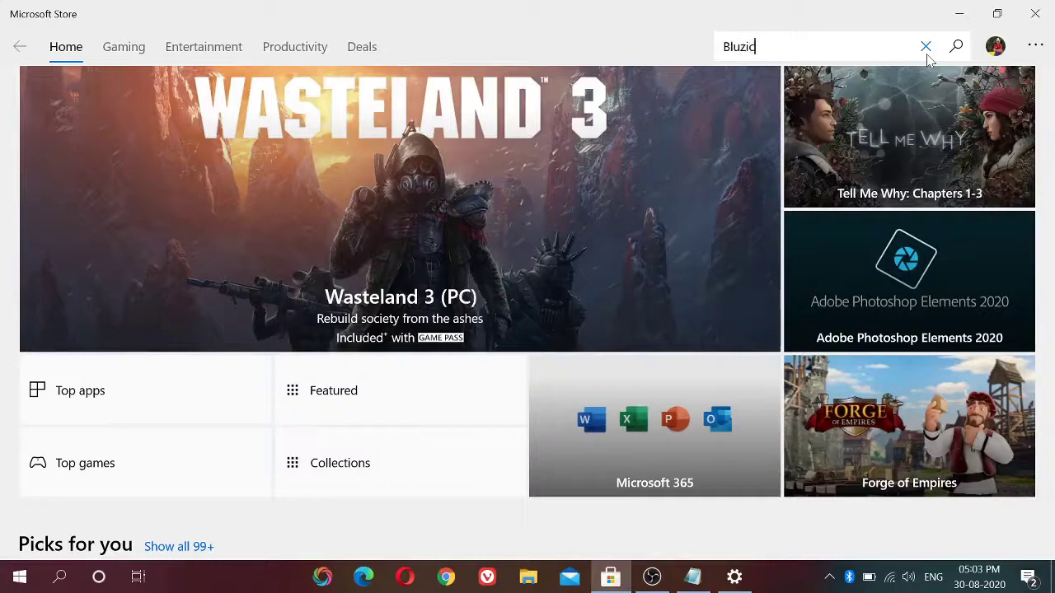
key(Return)
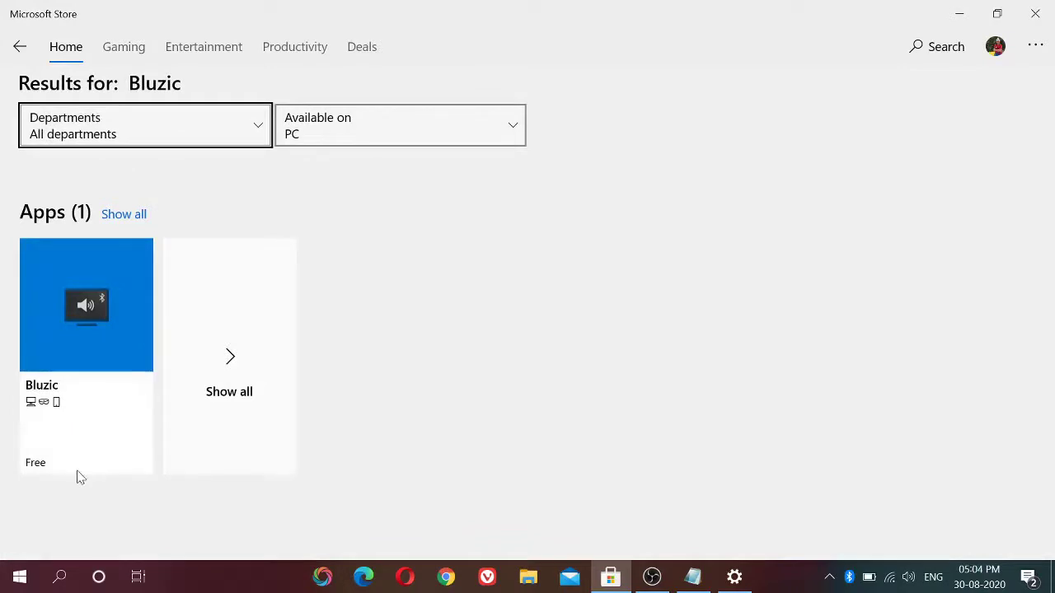
- Open the free Bluzic listing and install the app
click(80, 430)
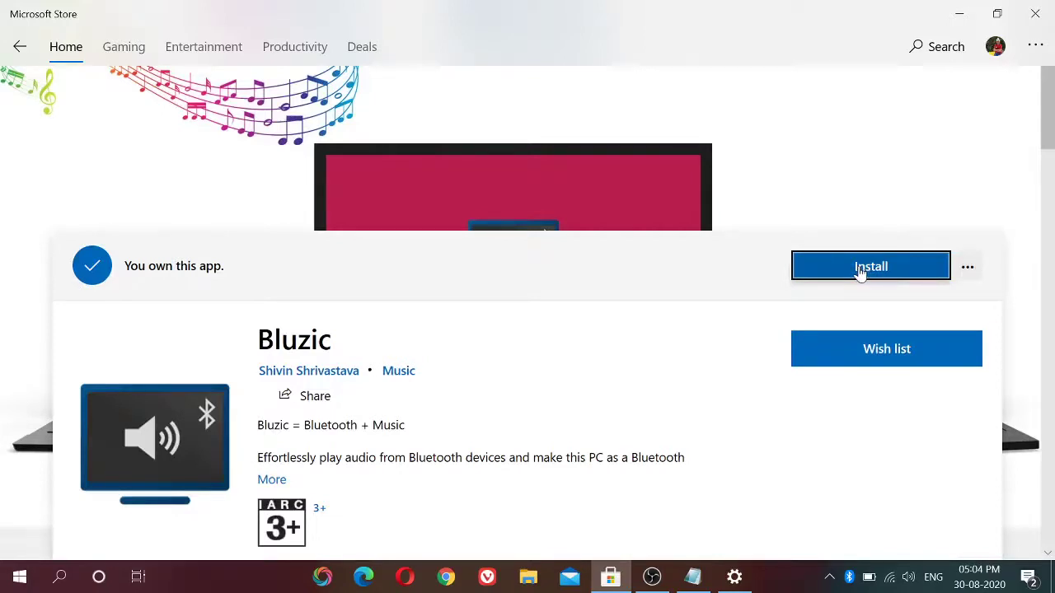
click(859, 273)
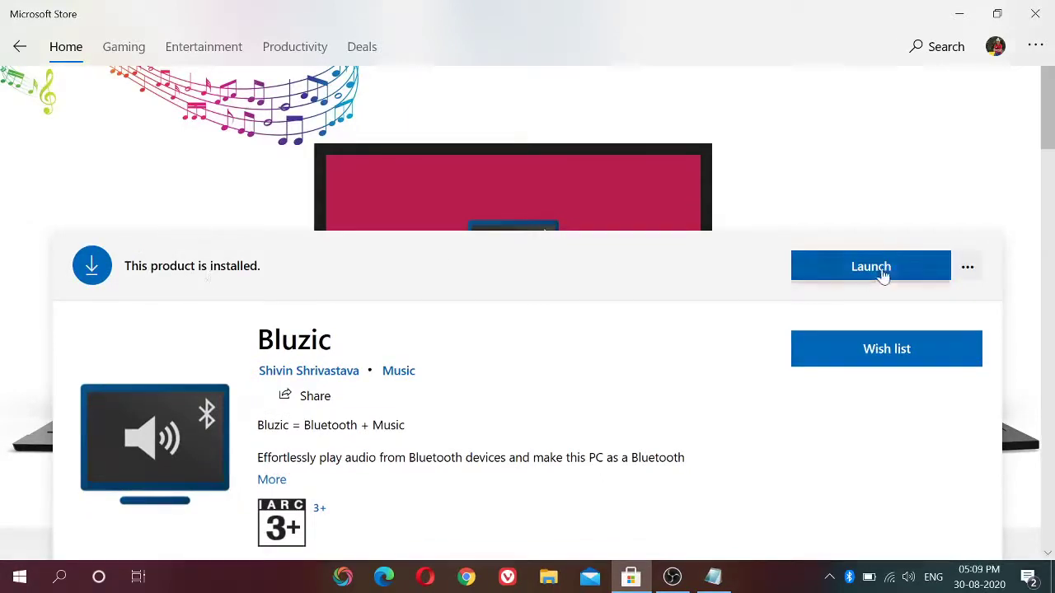
- Close the Store, launch Bluzic from Start, and step through Get started, Next and Let's start
click(1035, 14)
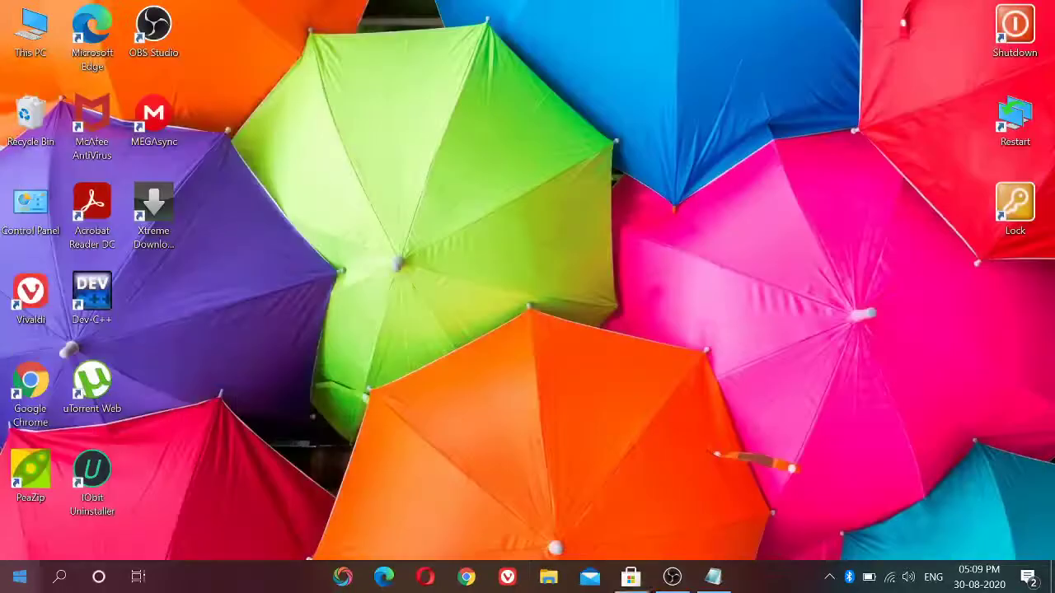
key(super)
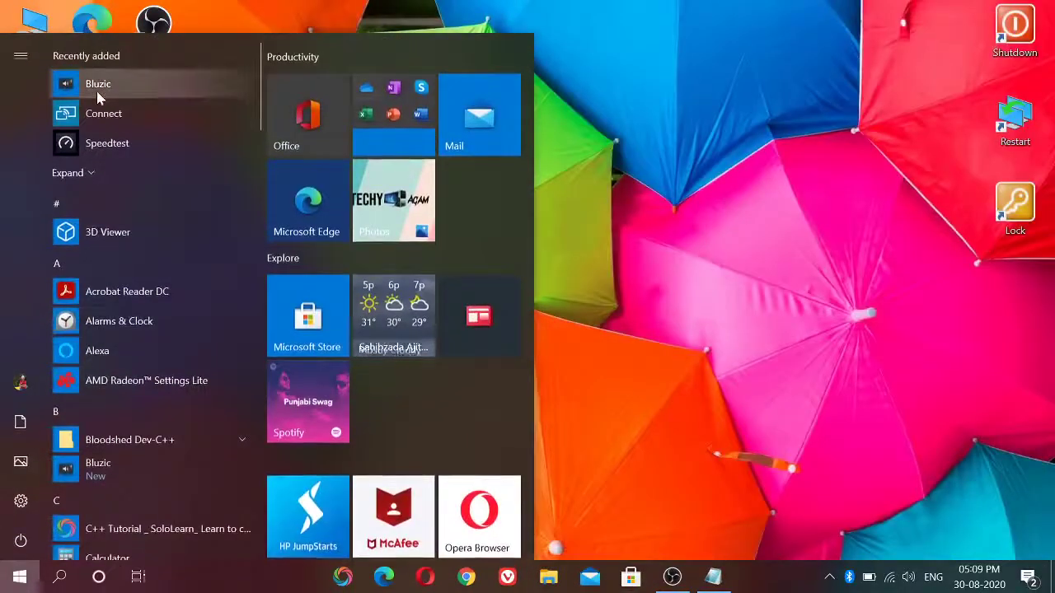
click(96, 91)
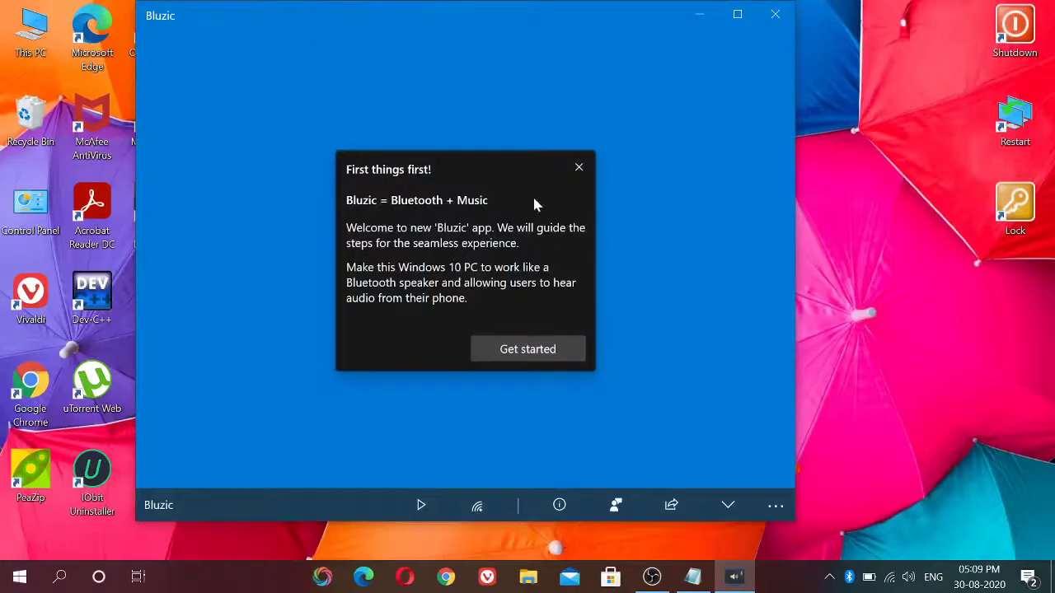
click(497, 362)
click(478, 457)
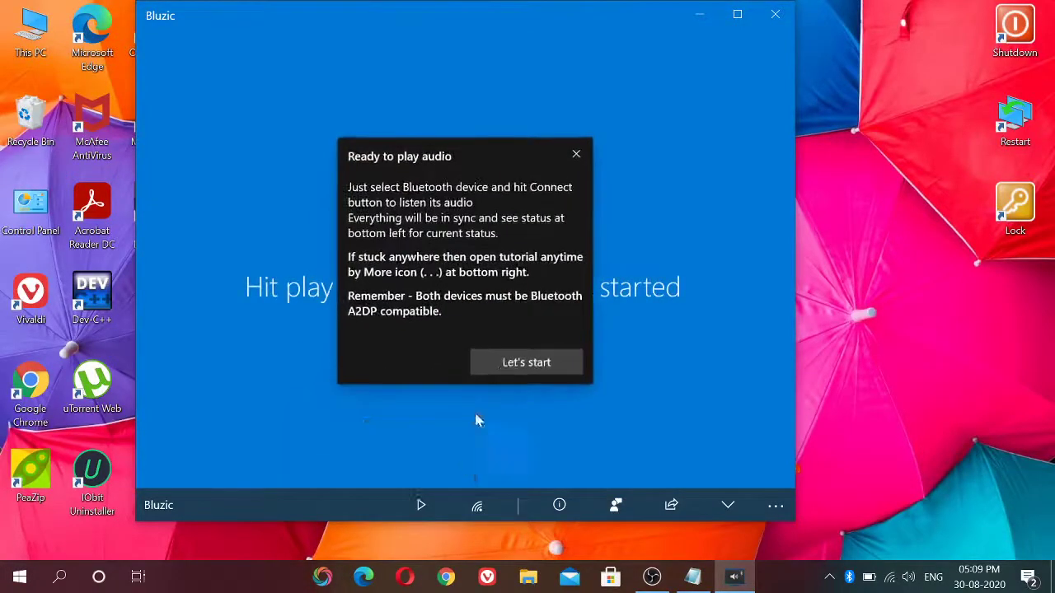
click(508, 360)
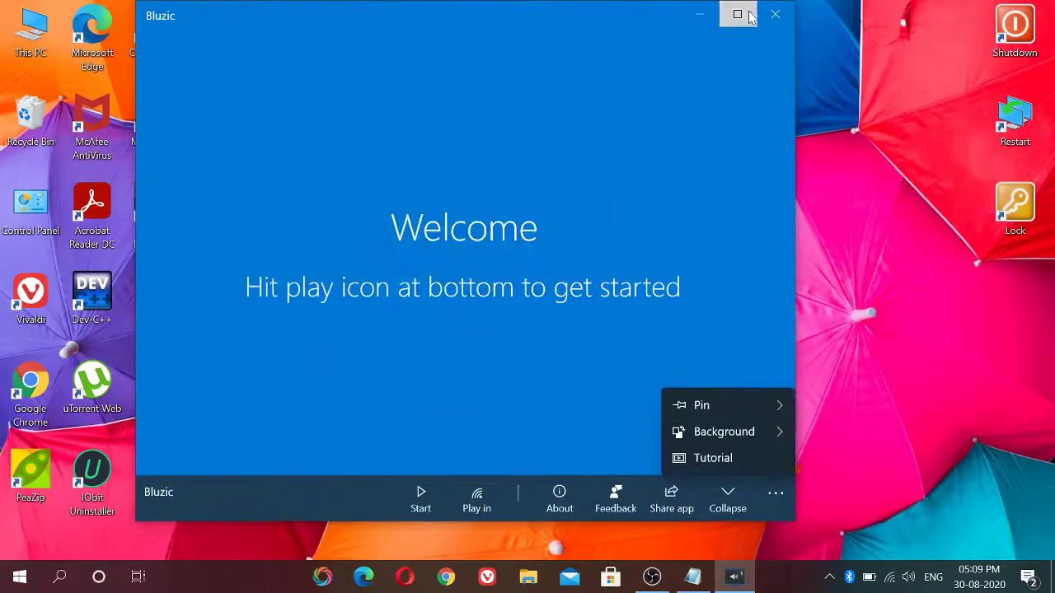
- Maximize Bluzic, pin it to the taskbar, close it, and move its icon beside File Explorer
click(751, 17)
click(1032, 553)
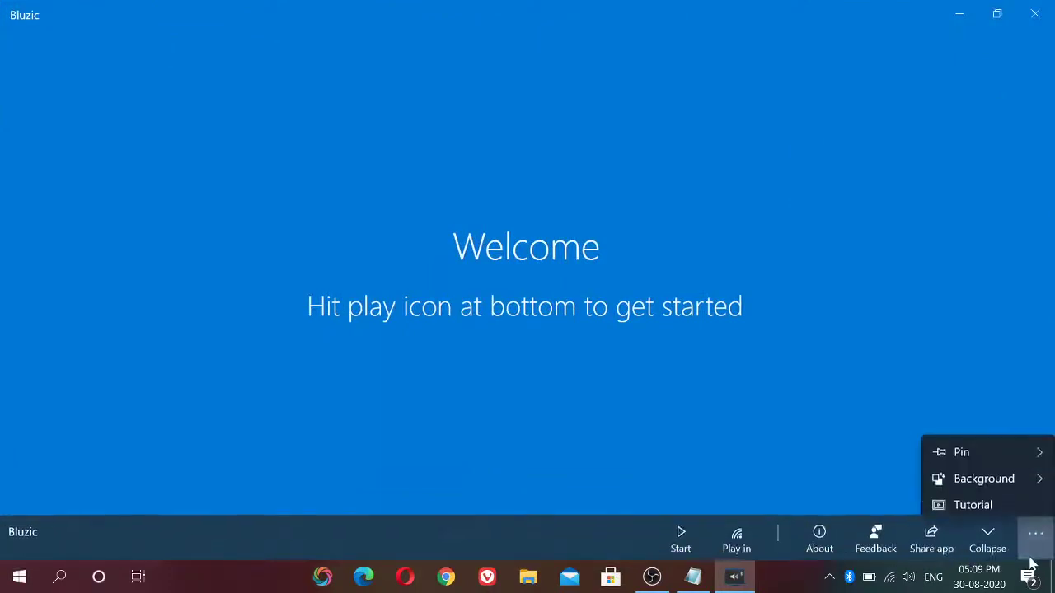
mouse_move(1014, 445)
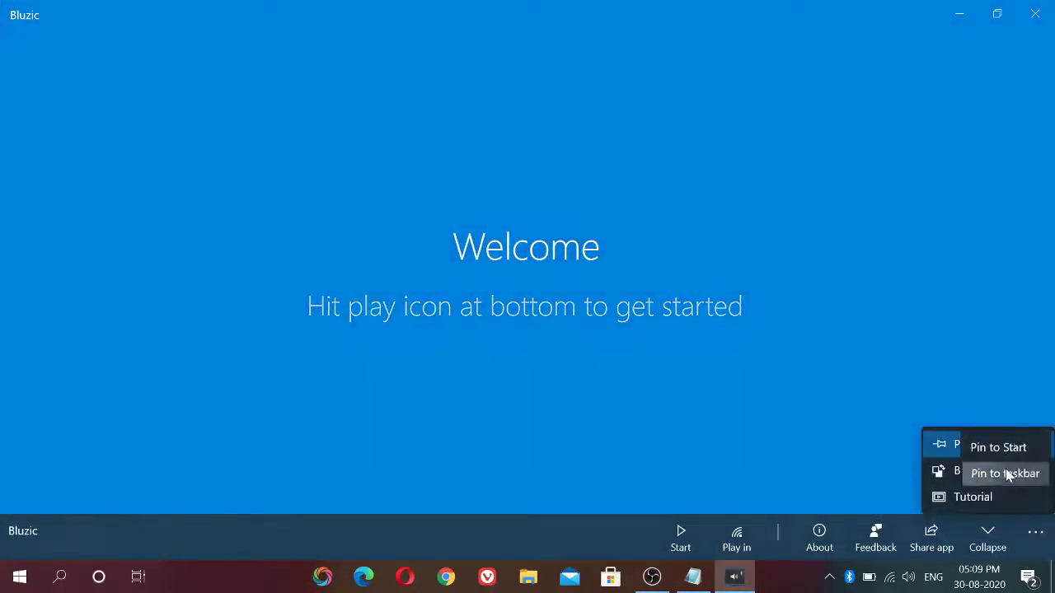
click(1005, 473)
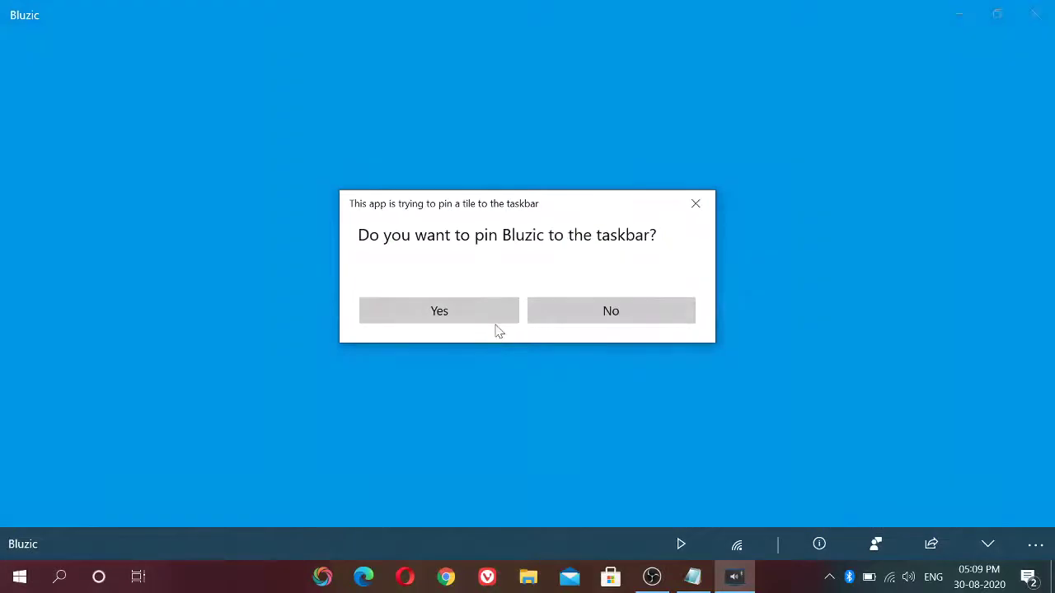
click(487, 309)
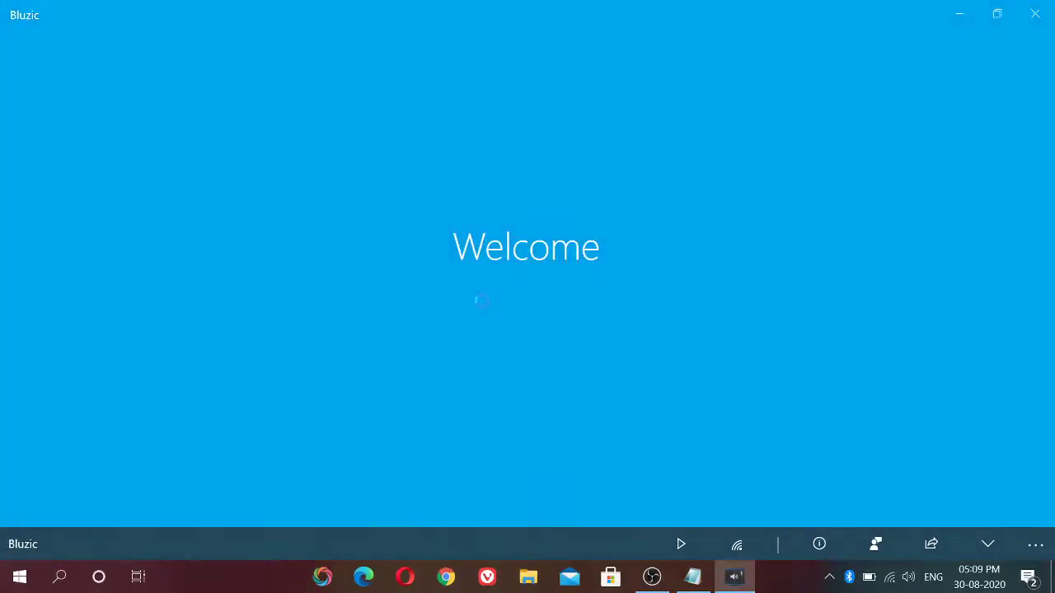
click(1034, 15)
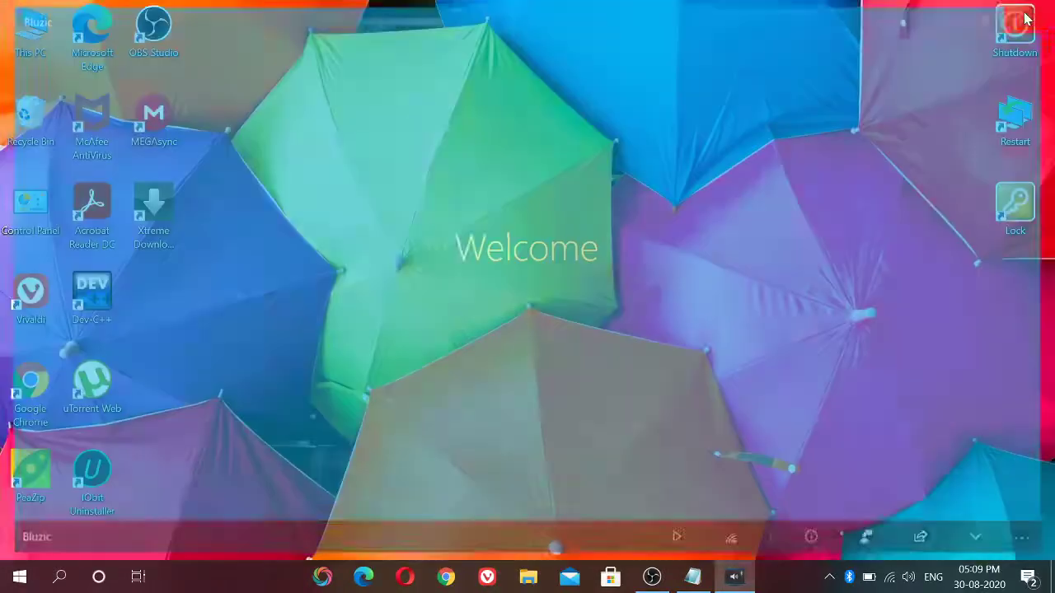
drag(744, 585, 587, 577)
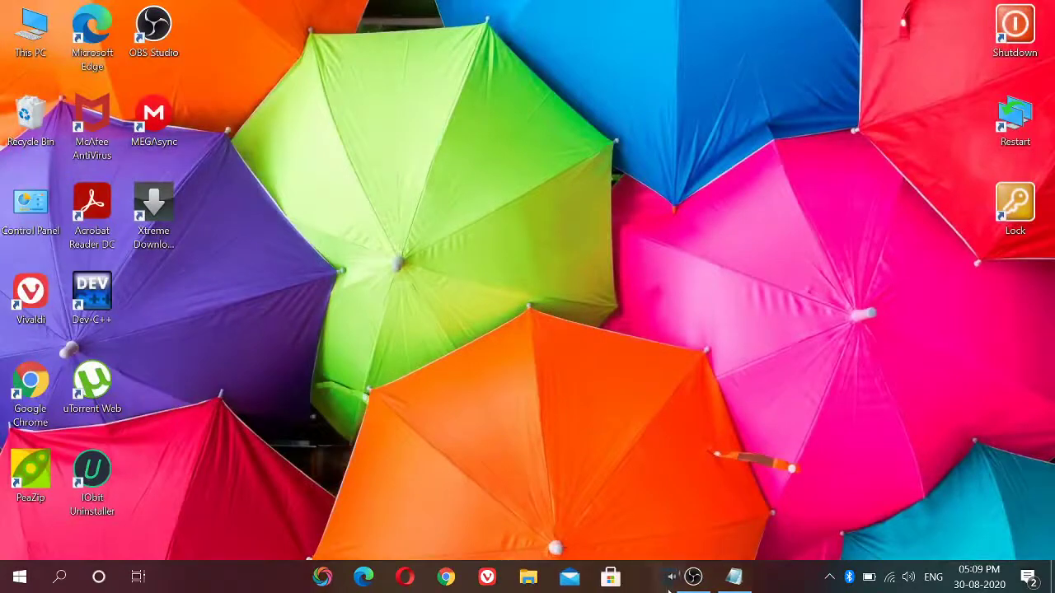
- Relaunch Bluzic from the taskbar, dismiss What's new, and start Bluetooth device discovery
click(658, 588)
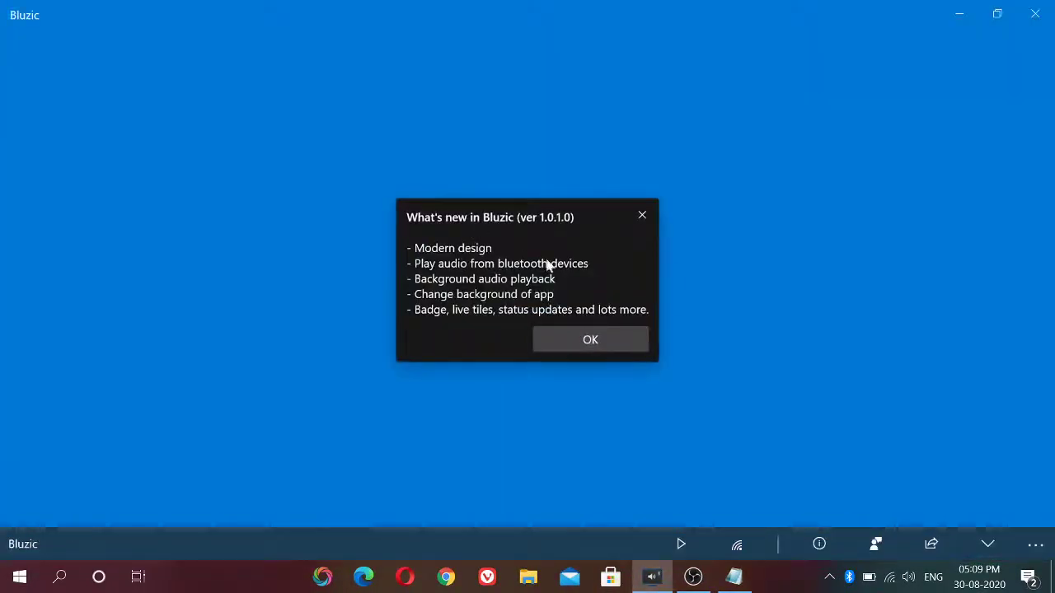
click(582, 334)
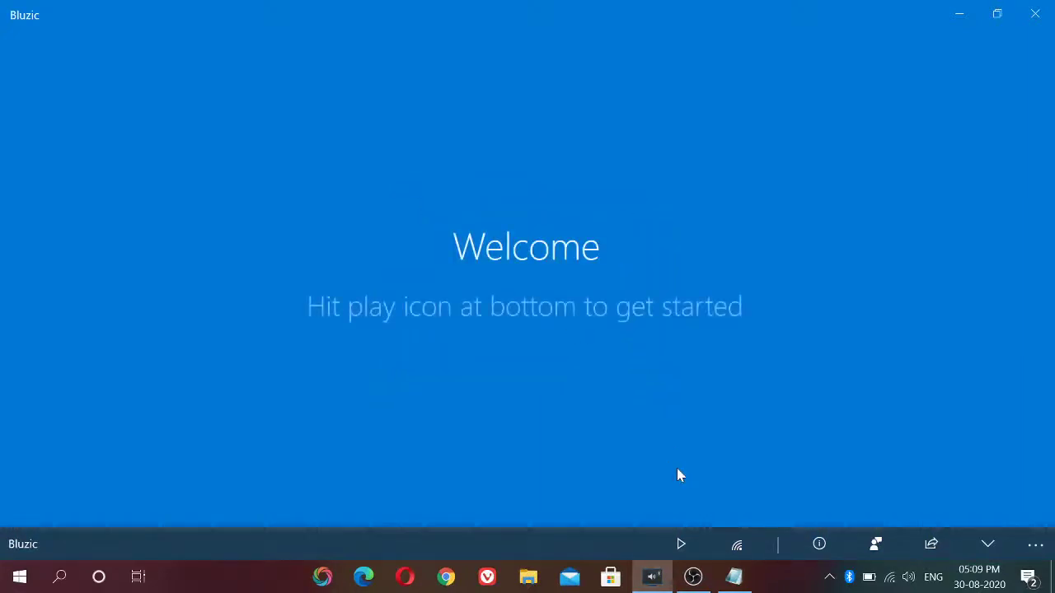
click(691, 558)
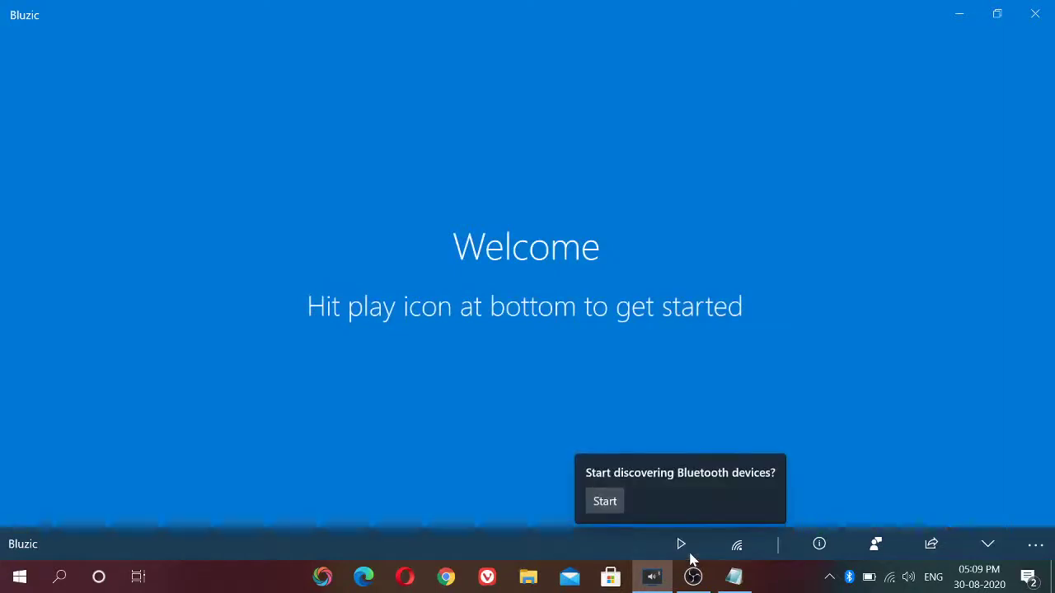
click(604, 502)
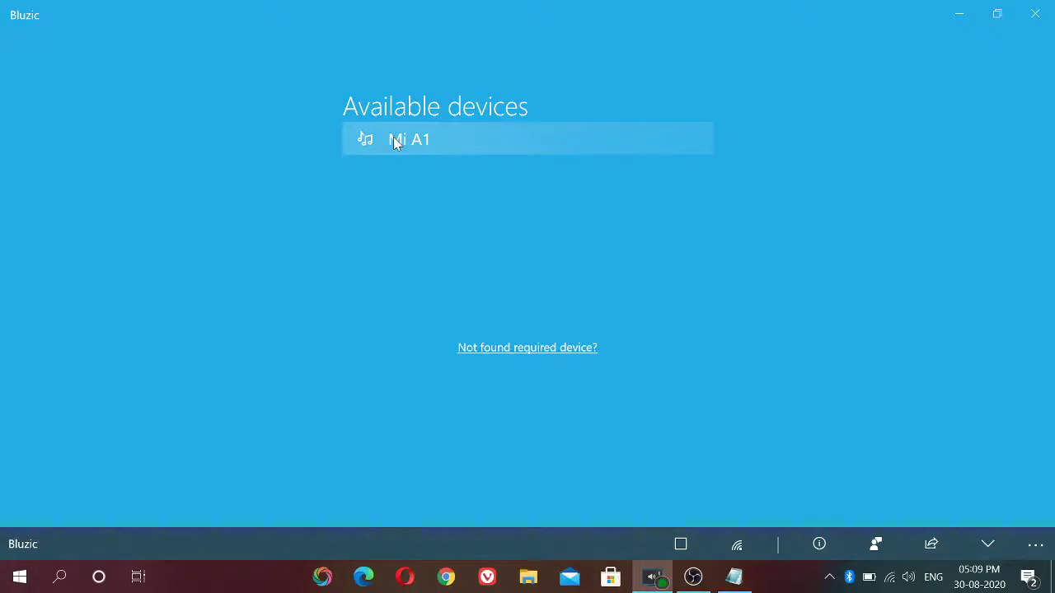
- Select the Mi A1 phone under Available devices
click(395, 142)
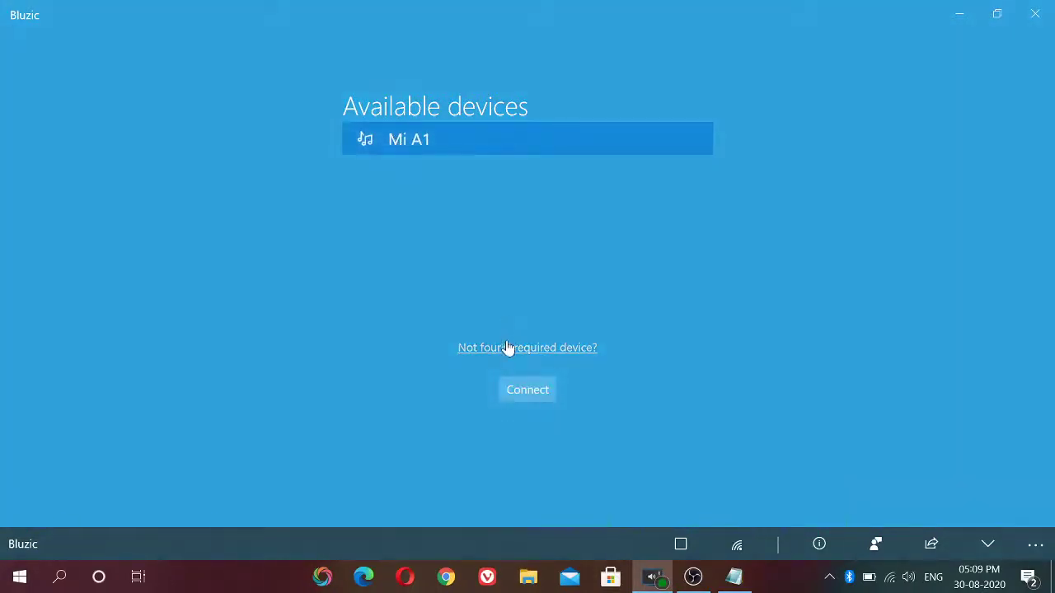